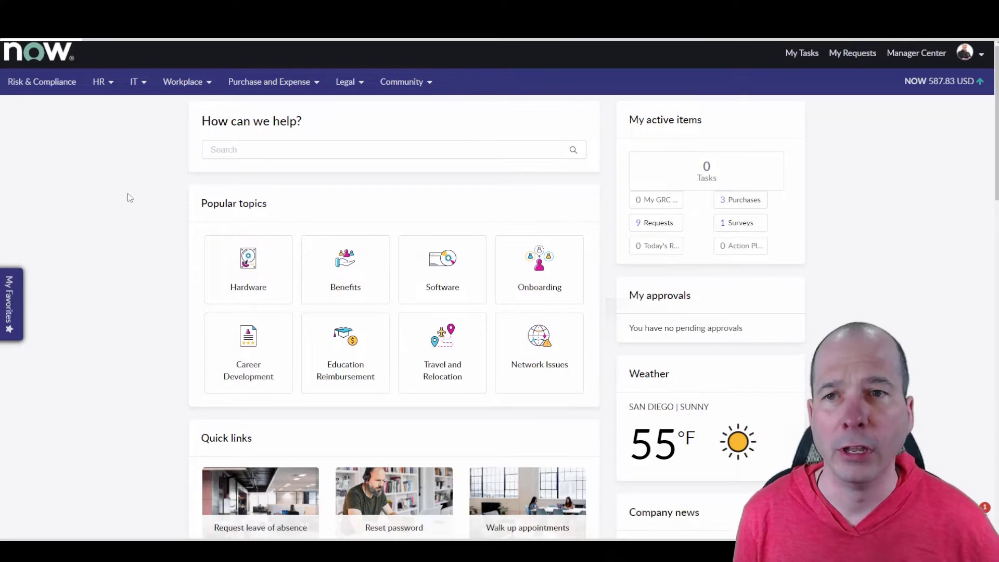
# - Scroll the Employee Center home page and briefly mark the purchasing section with an annotation arrow
pyautogui.scroll(-3, 127, 196)
pyautogui.scroll(-10, 129, 197)
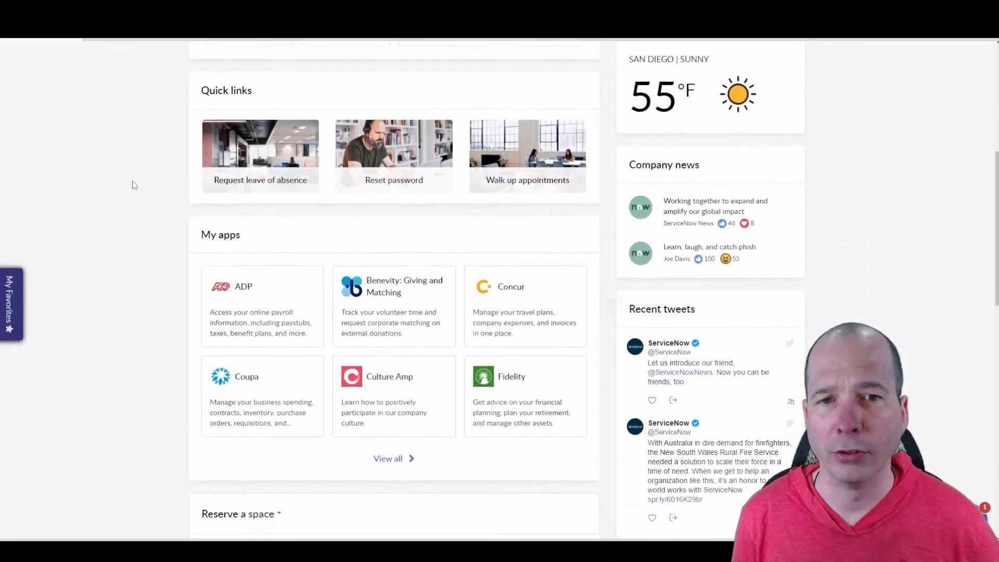
pyautogui.scroll(12, 134, 188)
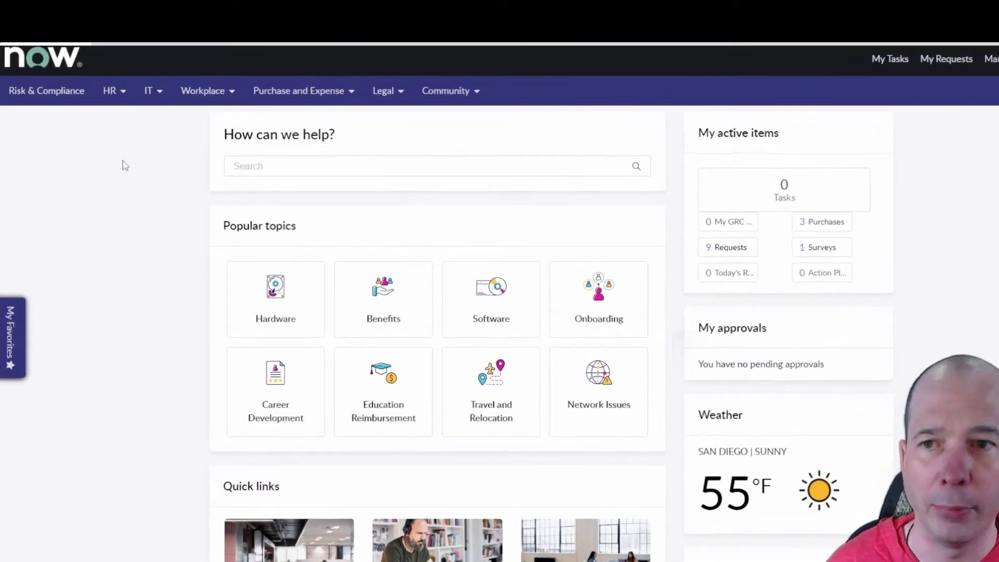
pyautogui.moveTo(356, 218); pyautogui.dragTo(262, 123)
pyautogui.moveTo(471, 224)
pyautogui.mouseDown()
pyautogui.moveTo(451, 193)
pyautogui.moveTo(495, 211)
pyautogui.mouseUp()
pyautogui.press('Escape')
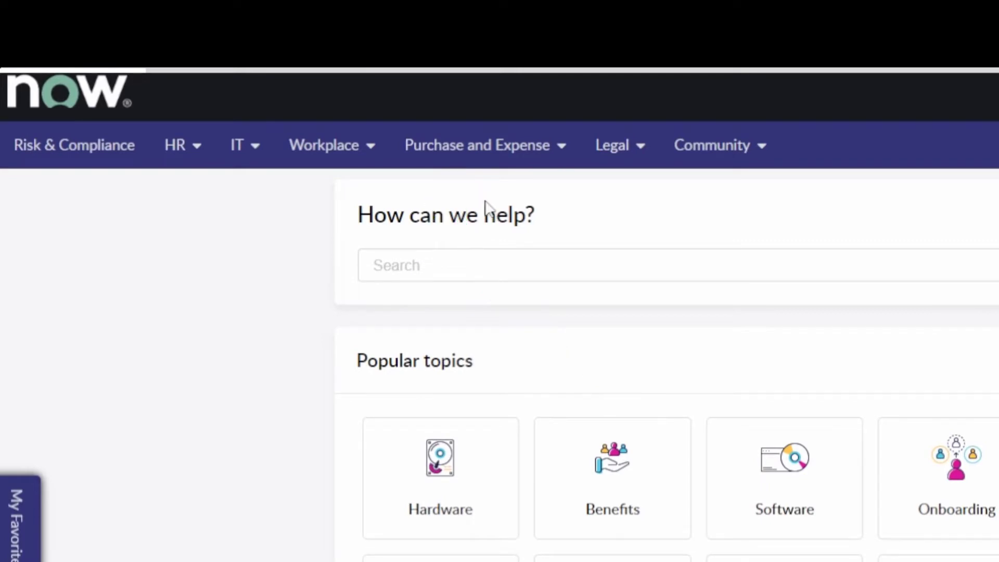
# - Open the full Purchase and Expense page and scroll to request cards like Buy something and Onboard a vendor
pyautogui.click(468, 146)
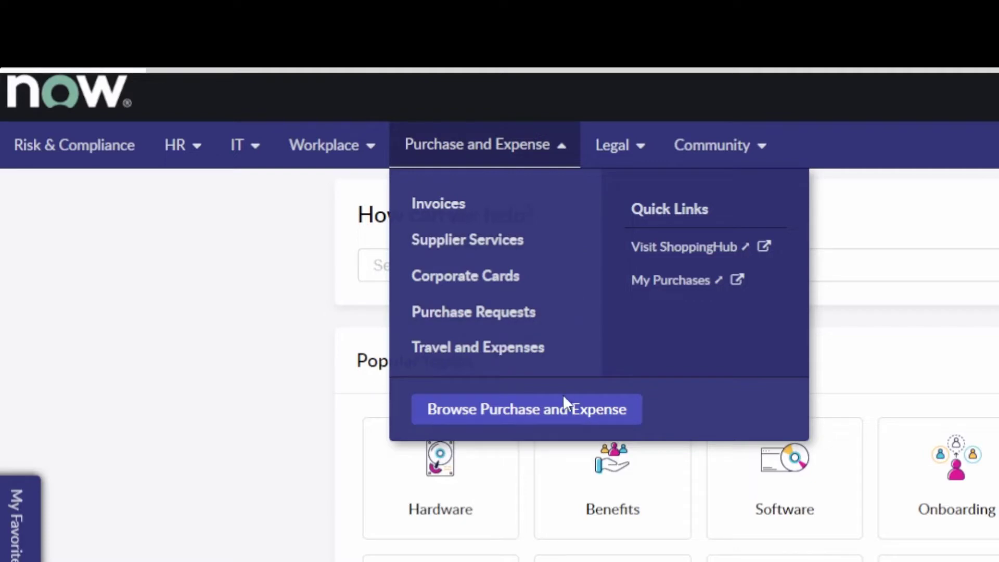
pyautogui.click(561, 411)
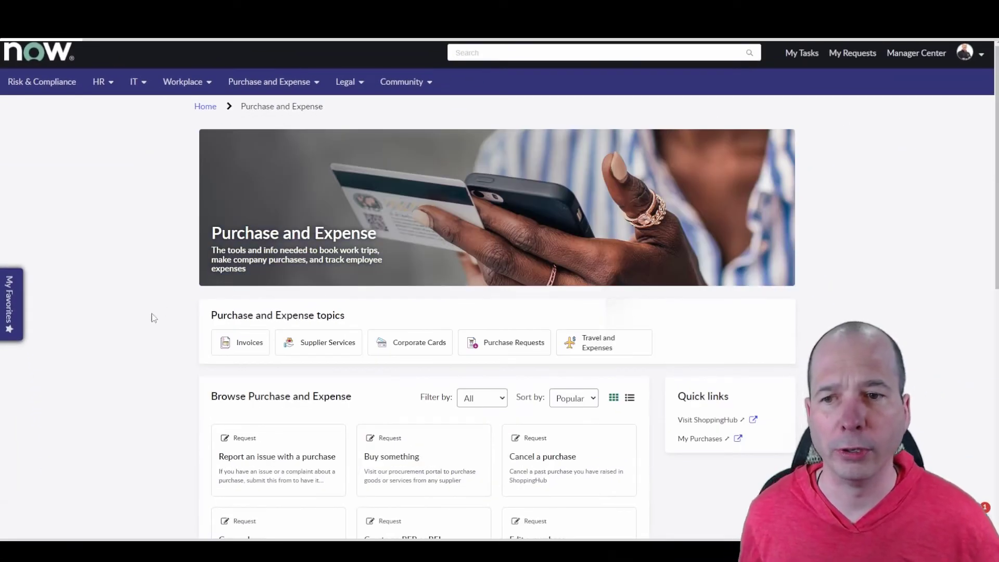
pyautogui.scroll(-1, 144, 315)
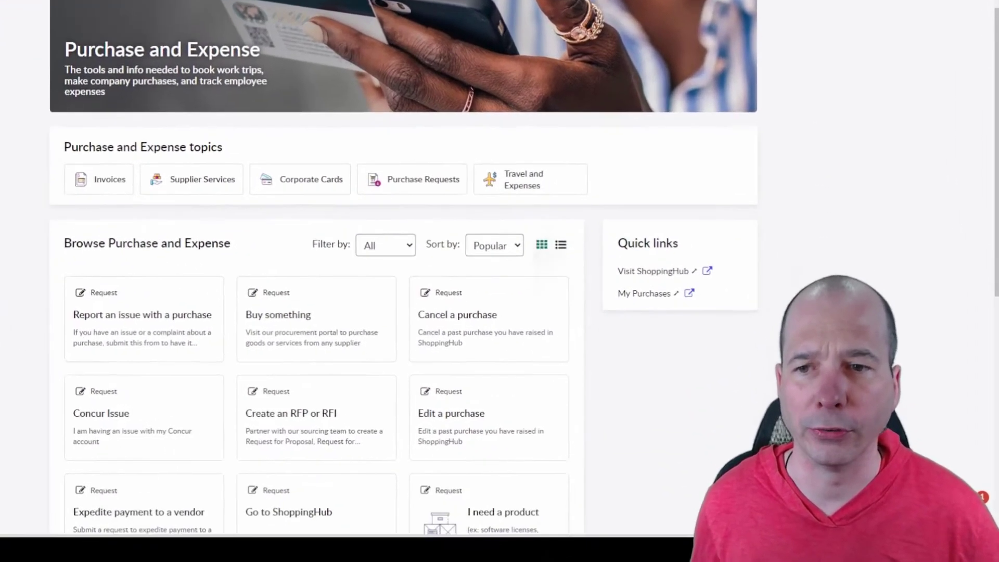
pyautogui.scroll(-2, 144, 316)
pyautogui.scroll(-2, 408, 93)
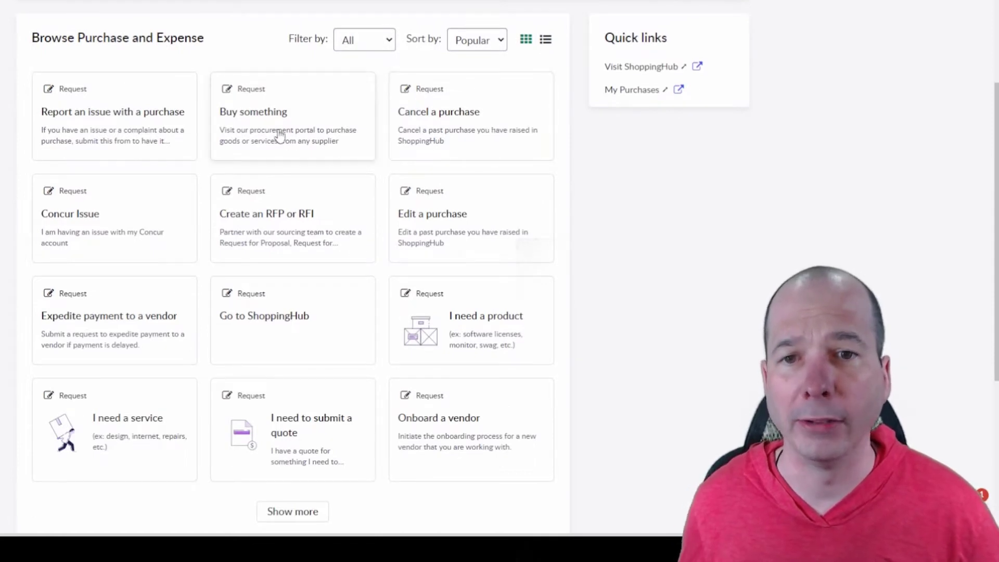
pyautogui.click(275, 217)
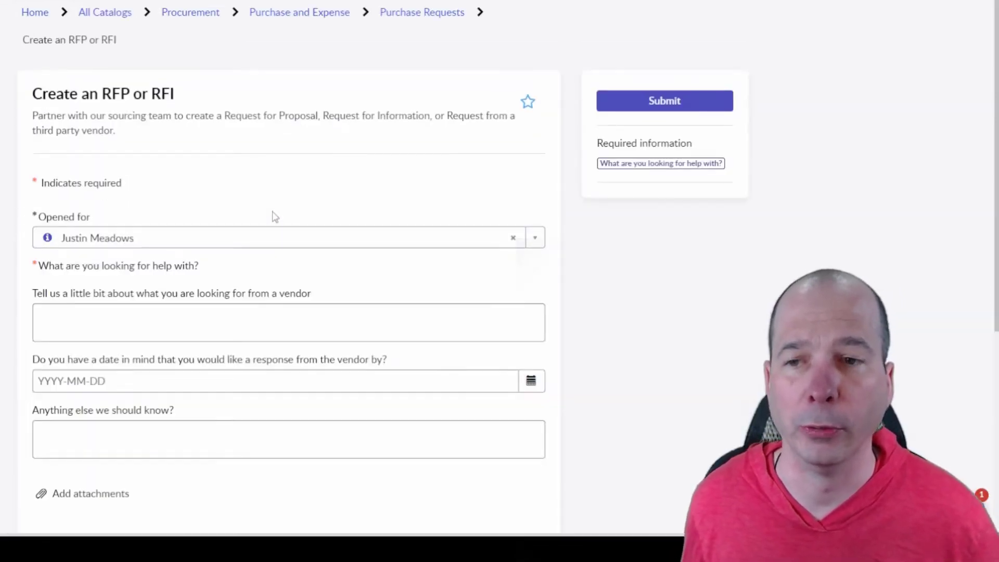
pyautogui.scroll(-3, 31, 237)
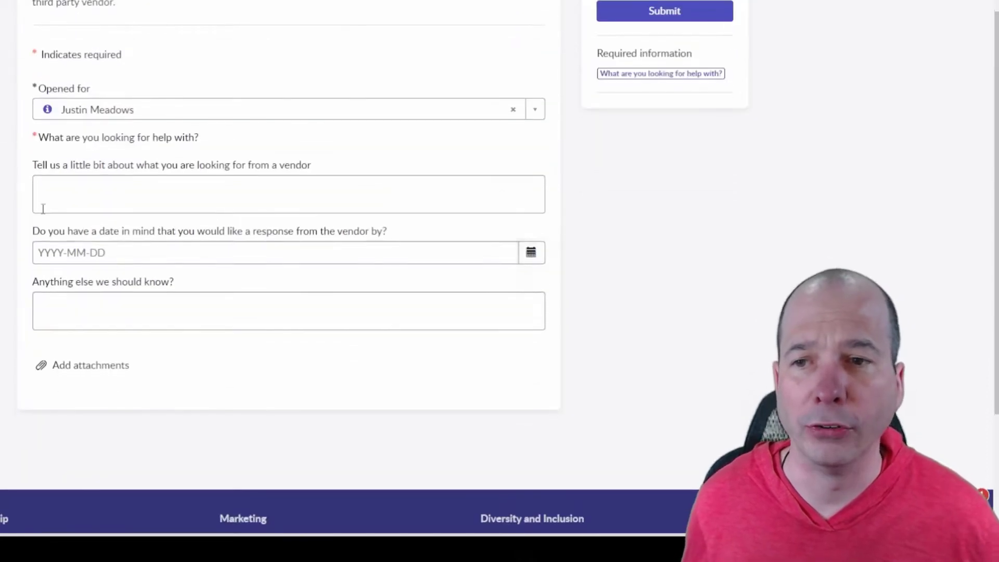
pyautogui.click(66, 197)
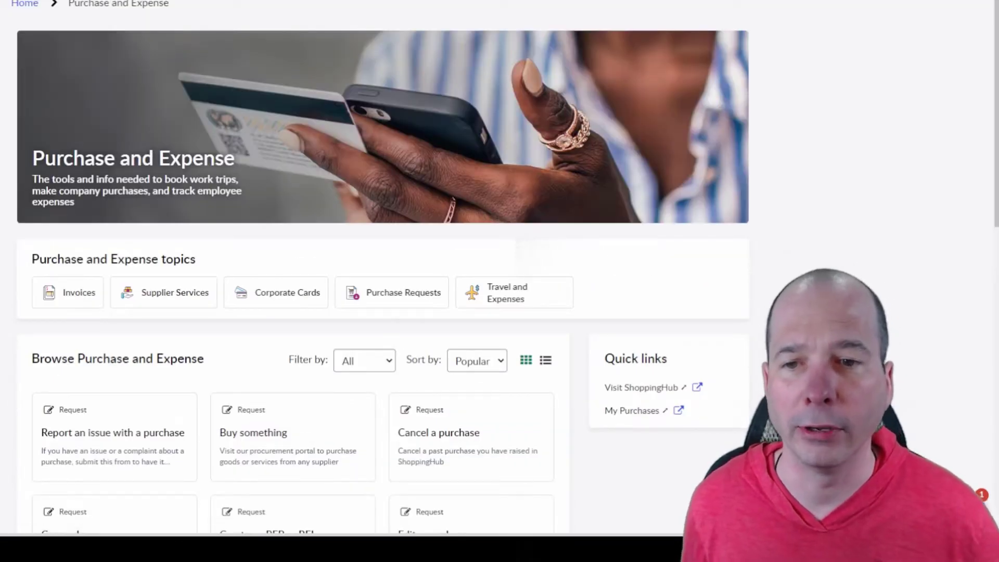
pyautogui.scroll(-5, 383, 261)
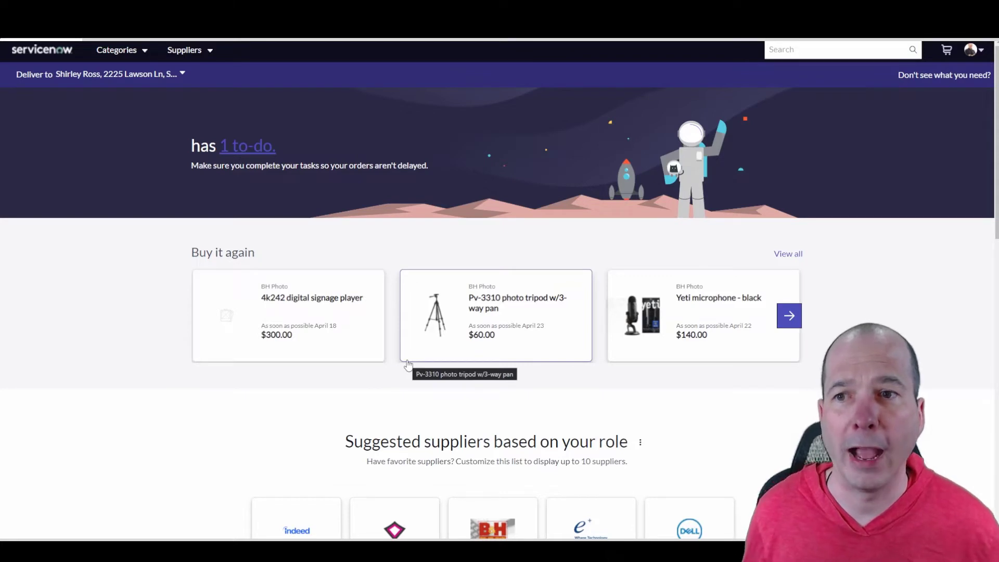
# - Page through the Buy it again items and scroll to the department's five most used suppliers
pyautogui.scroll(-2, 151, 276)
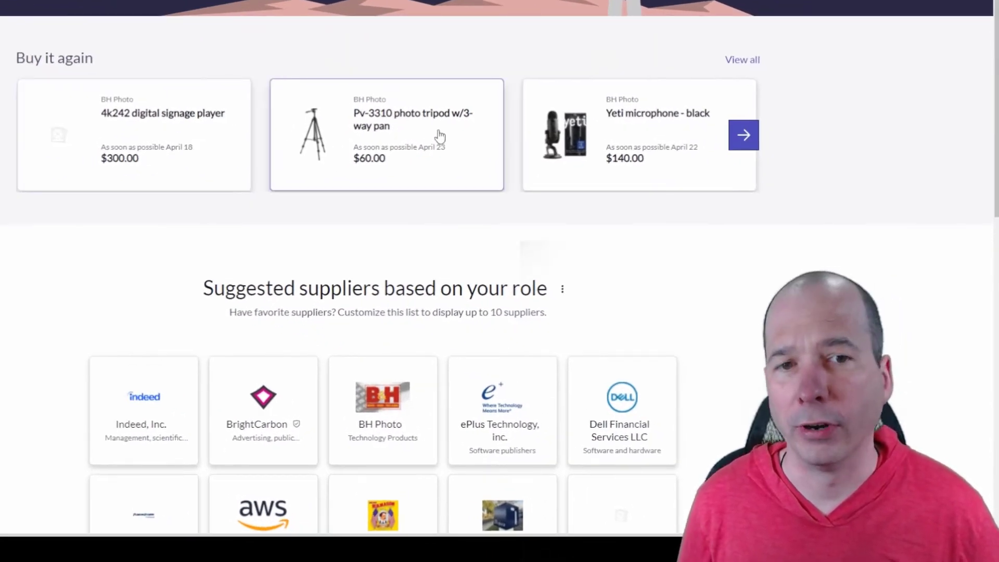
pyautogui.click(744, 135)
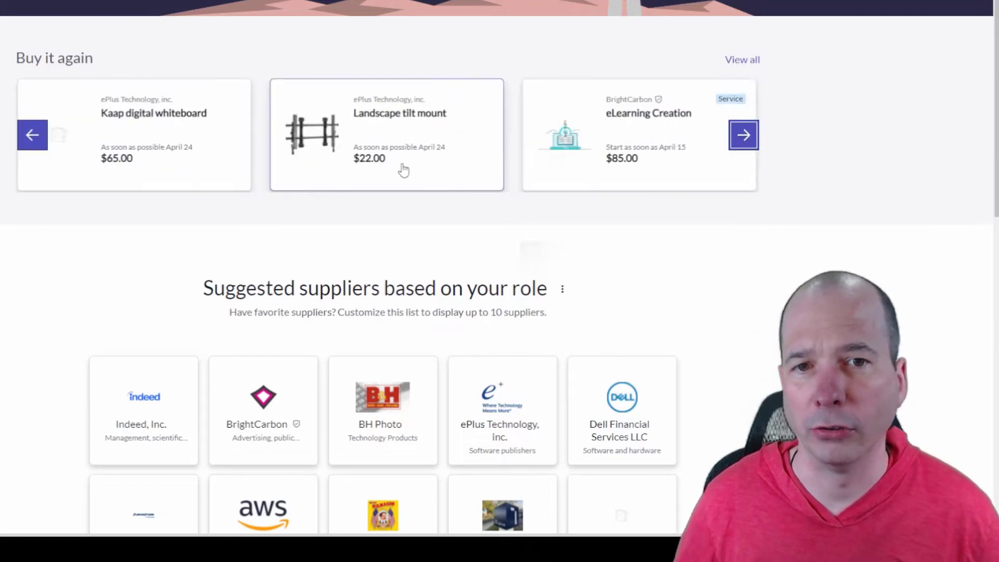
pyautogui.scroll(-3, 56, 275)
pyautogui.scroll(-2, 56, 275)
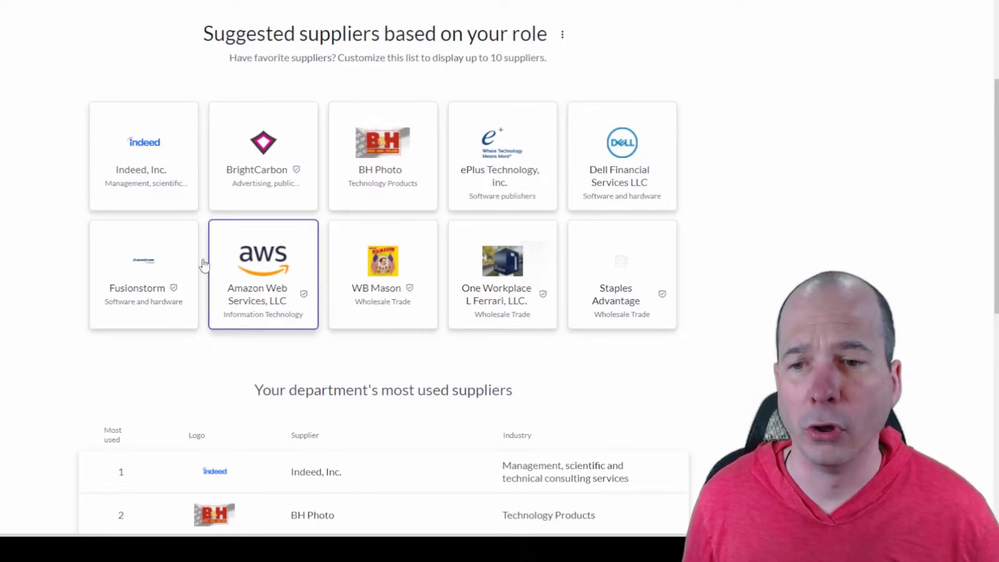
pyautogui.scroll(-6, 314, 161)
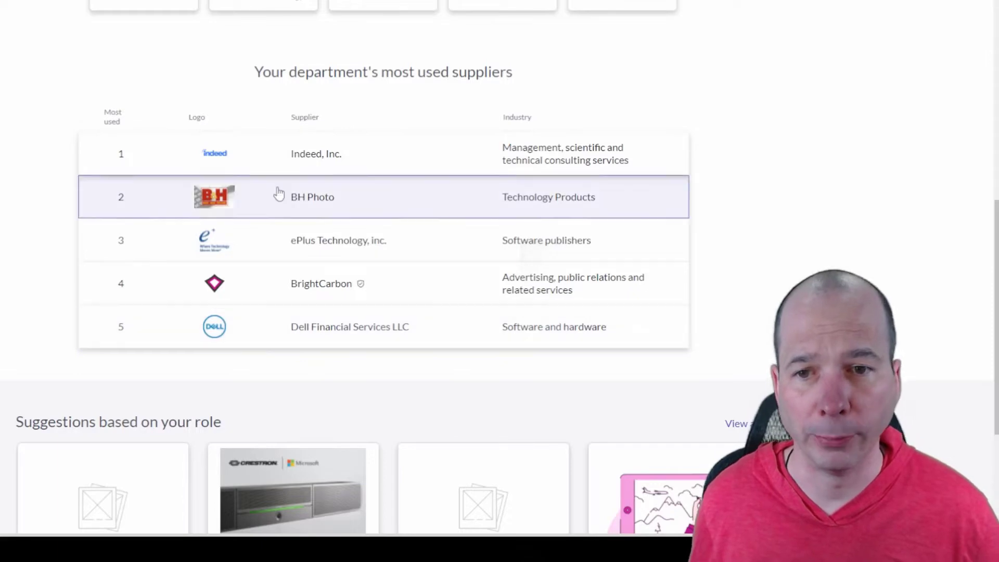
# - Open the BH Photo supplier page and scroll through its 16 products sorted by price
pyautogui.click(296, 197)
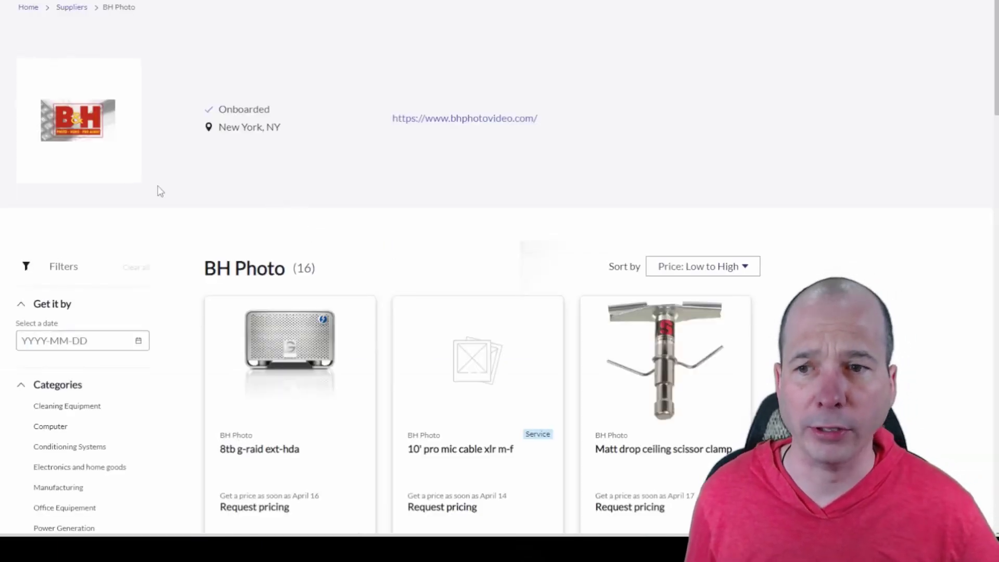
pyautogui.scroll(-6, 160, 191)
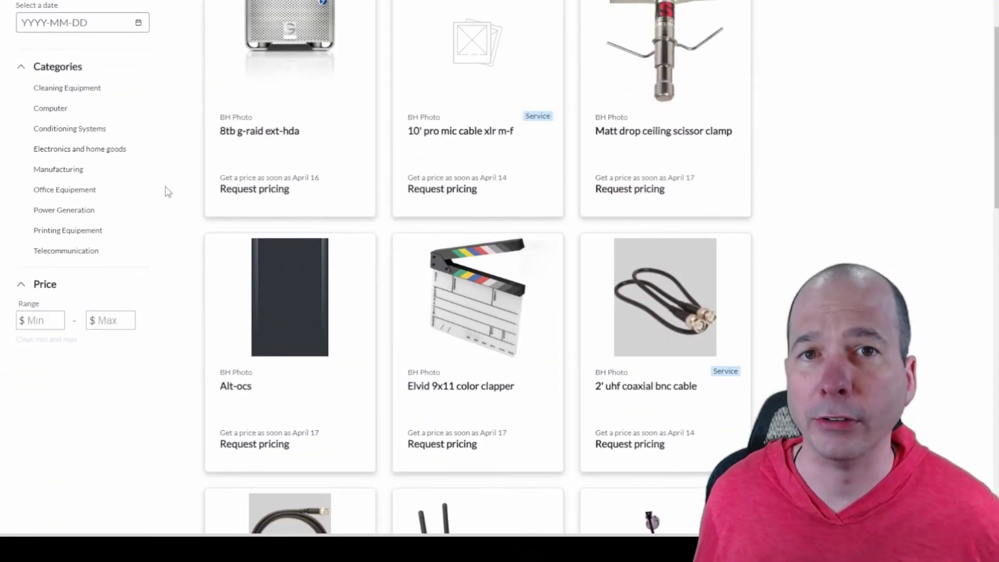
pyautogui.scroll(-8, 168, 192)
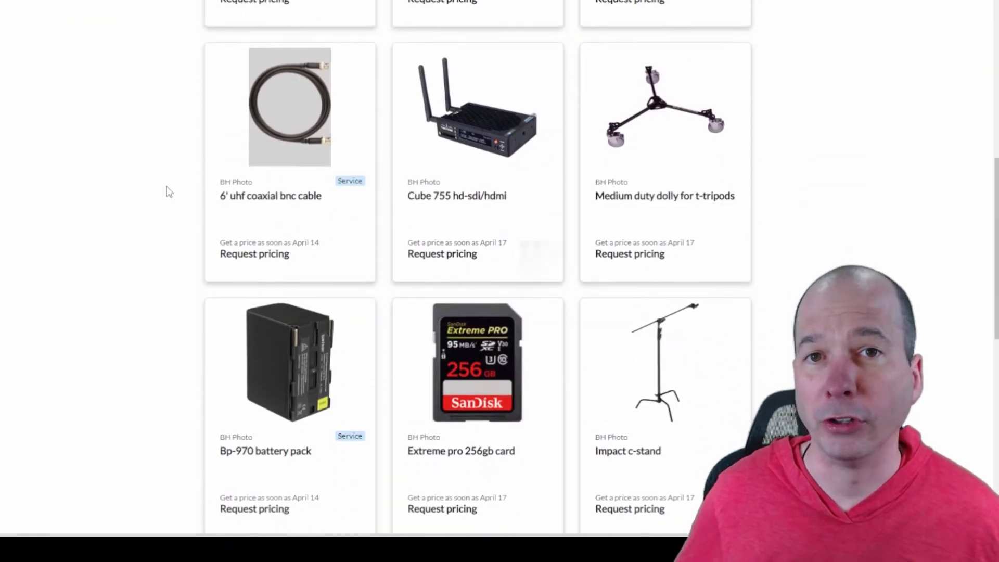
pyautogui.scroll(-7, 168, 192)
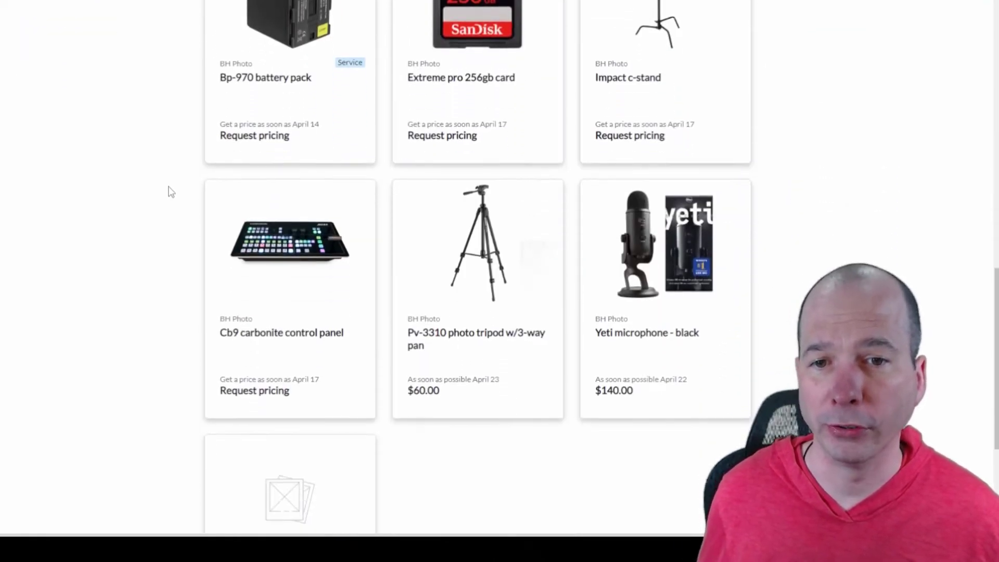
pyautogui.scroll(-1, 171, 192)
pyautogui.scroll(7, 171, 199)
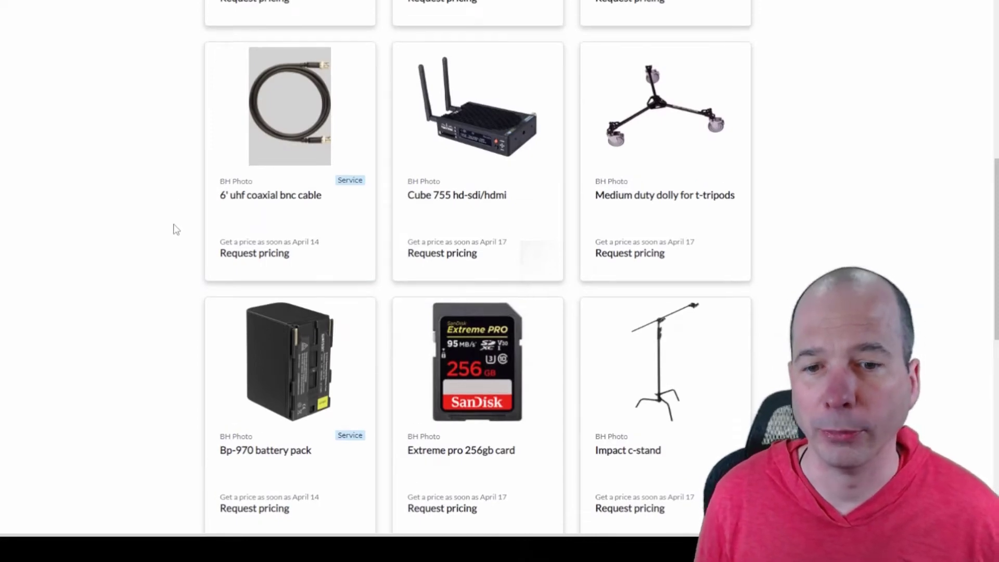
pyautogui.scroll(-4, 173, 227)
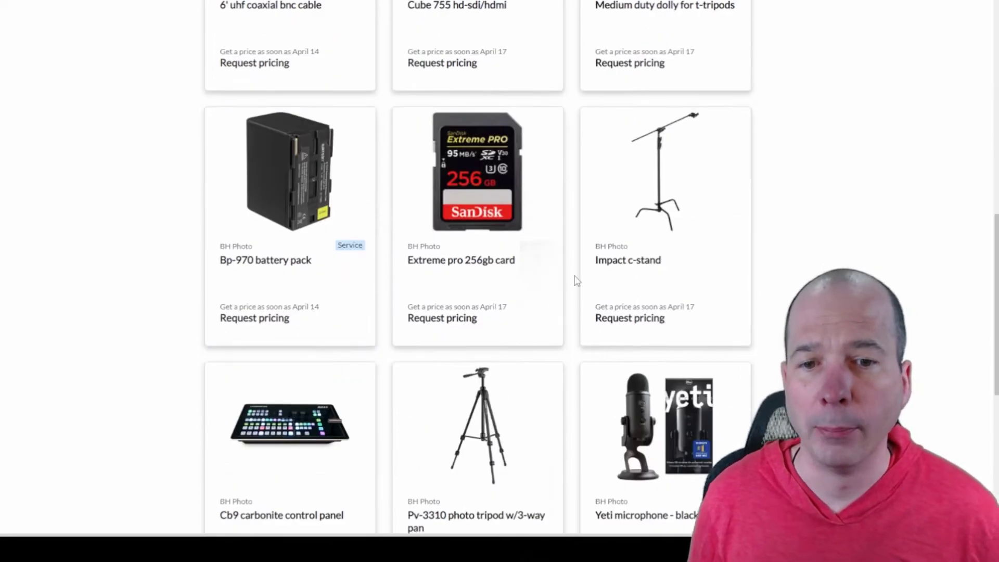
pyautogui.click(484, 233)
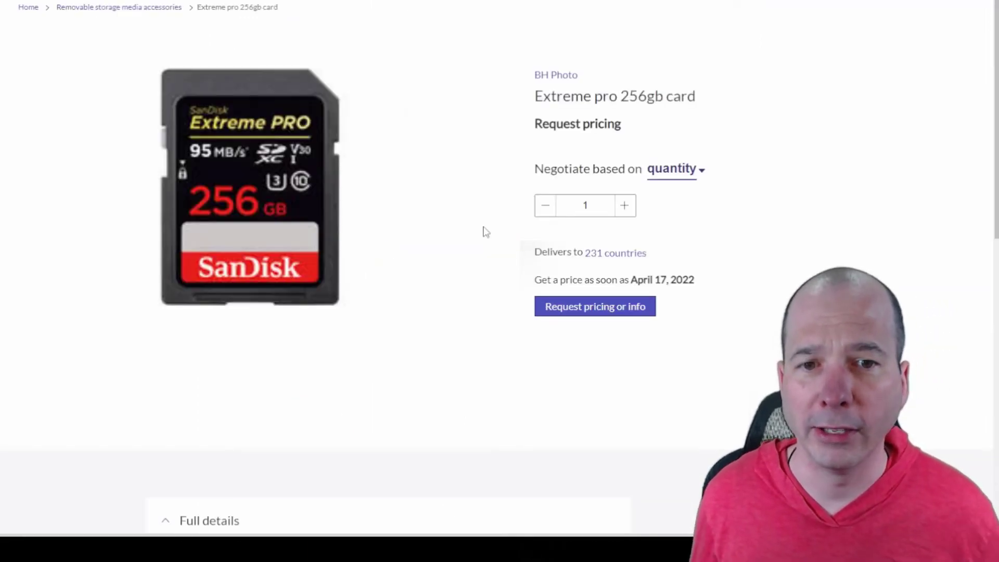
pyautogui.click(675, 177)
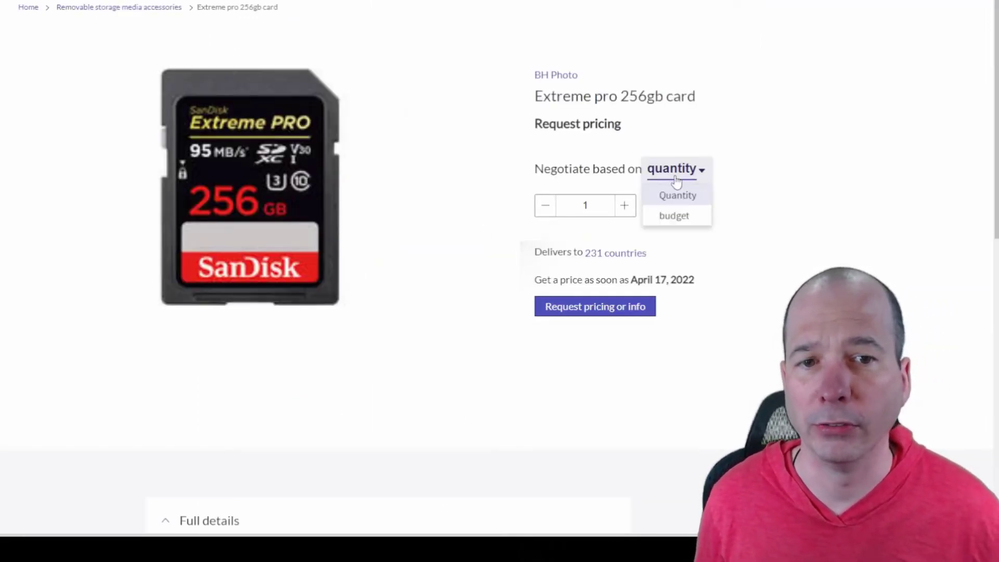
pyautogui.click(407, 230)
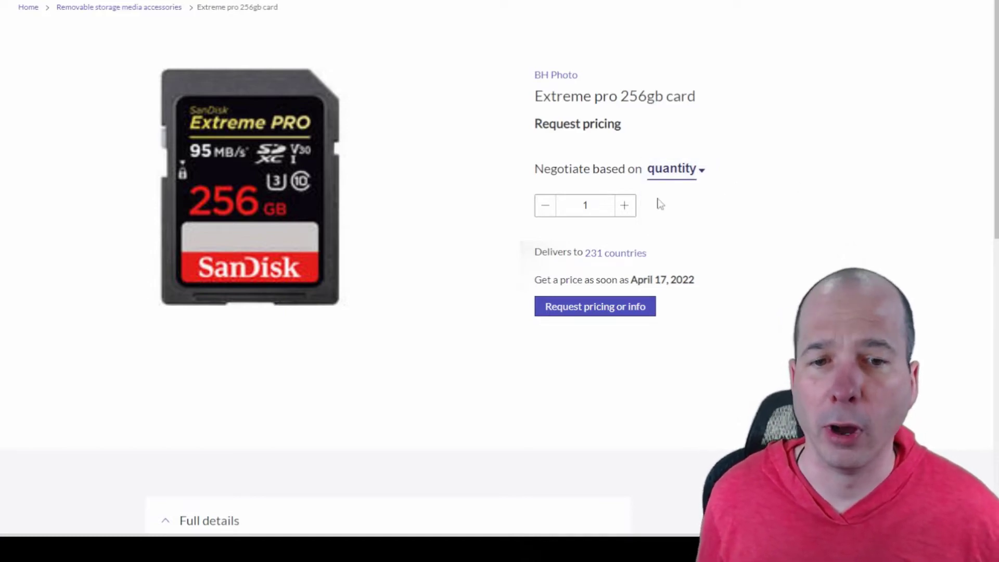
pyautogui.click(620, 304)
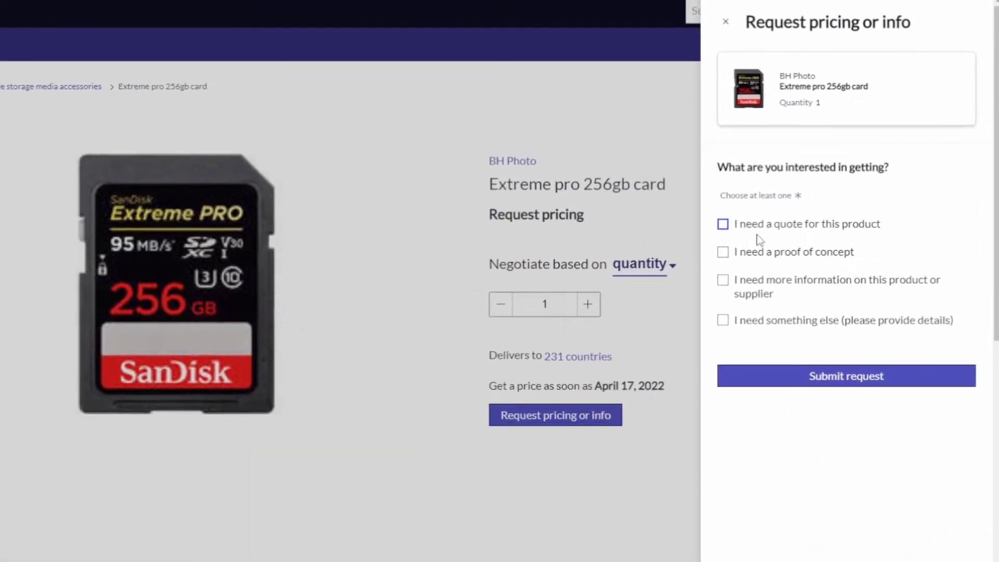
pyautogui.click(733, 225)
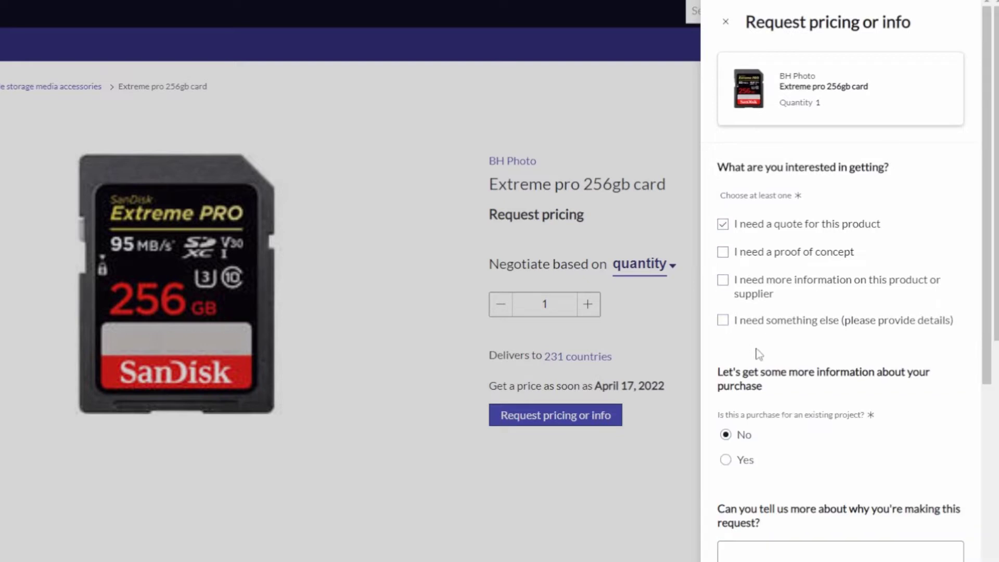
pyautogui.scroll(-4, 805, 325)
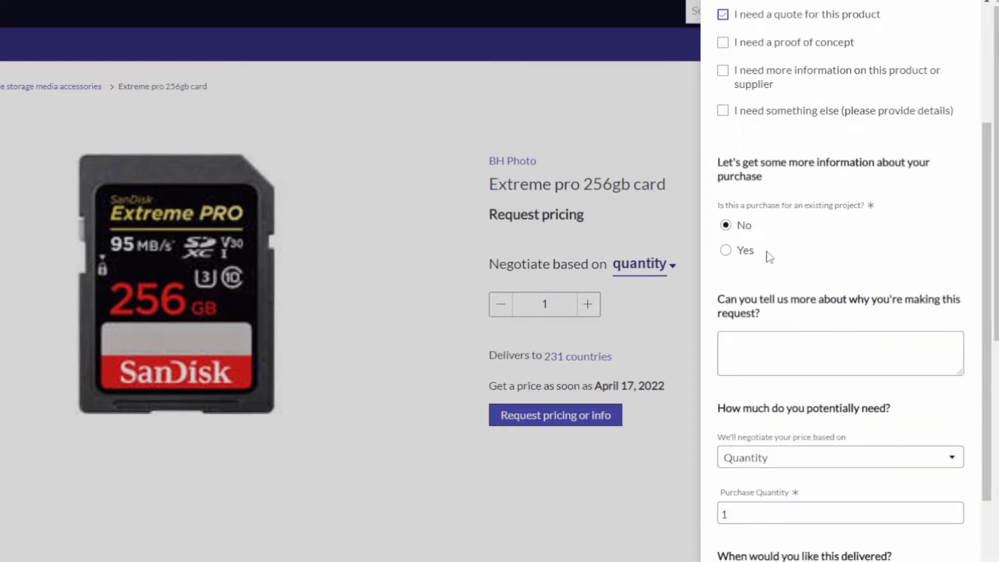
pyautogui.click(744, 251)
pyautogui.click(861, 304)
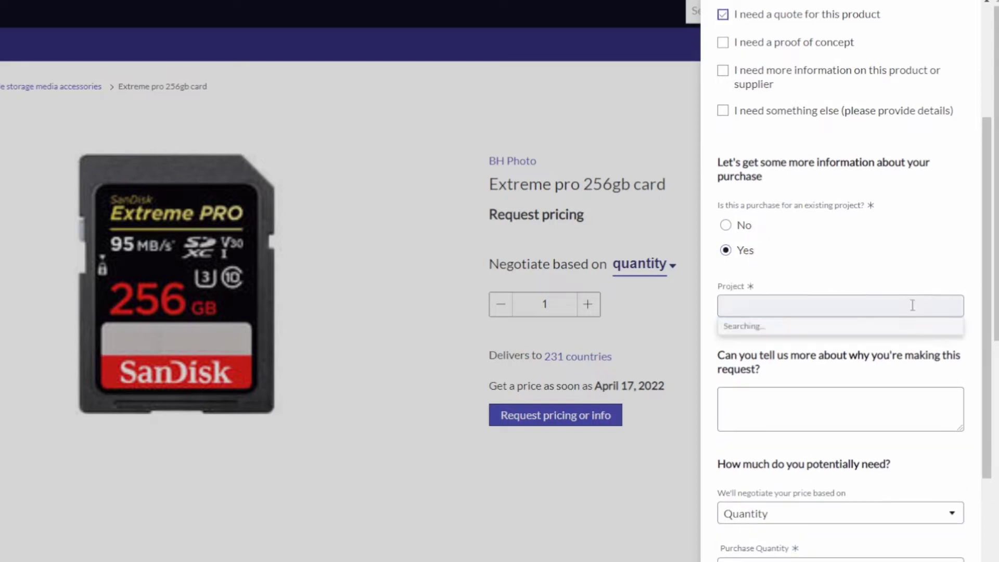
pyautogui.click(729, 228)
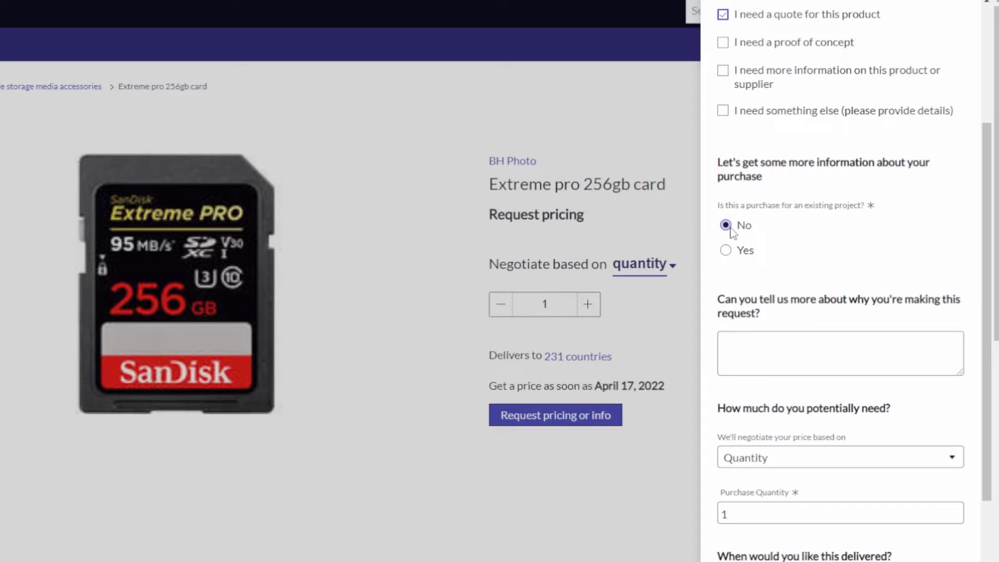
pyautogui.scroll(-1, 743, 260)
pyautogui.click(743, 266)
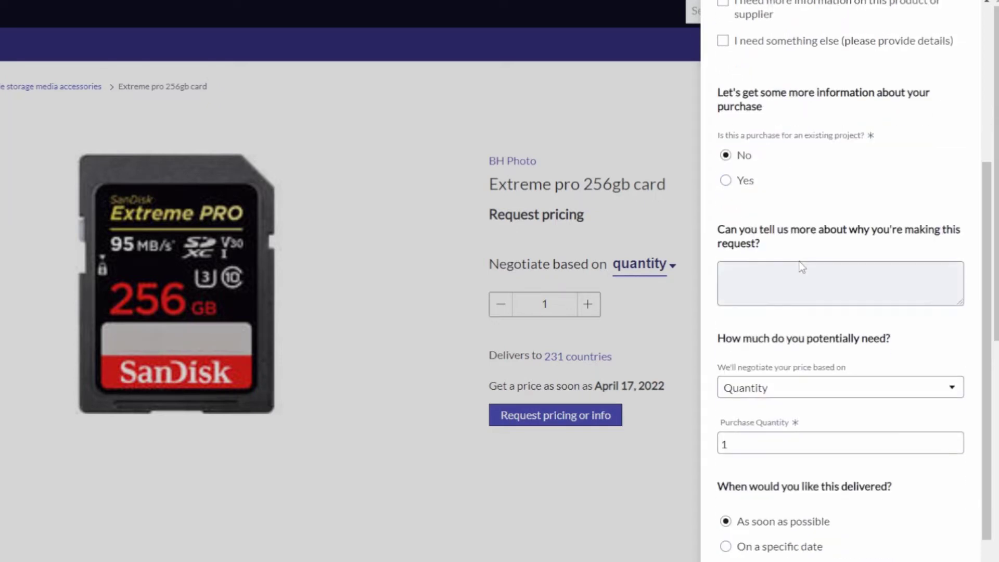
pyautogui.scroll(-2, 733, 331)
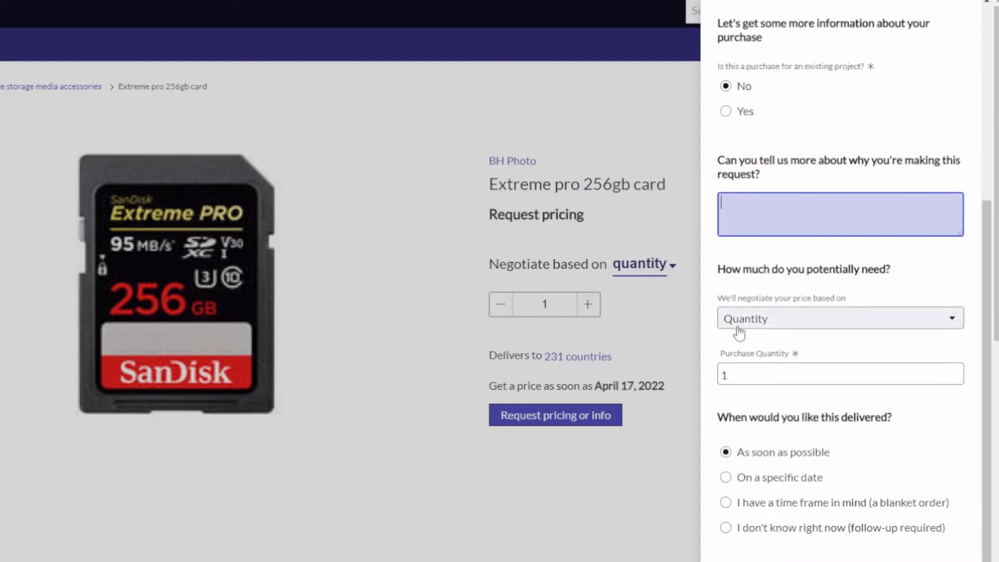
pyautogui.click(784, 309)
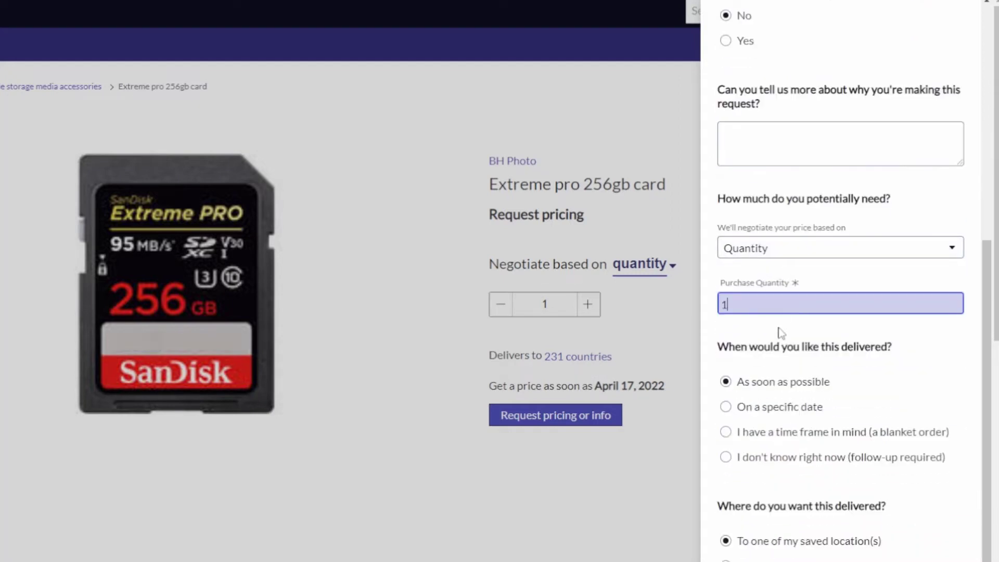
pyautogui.scroll(-1, 778, 336)
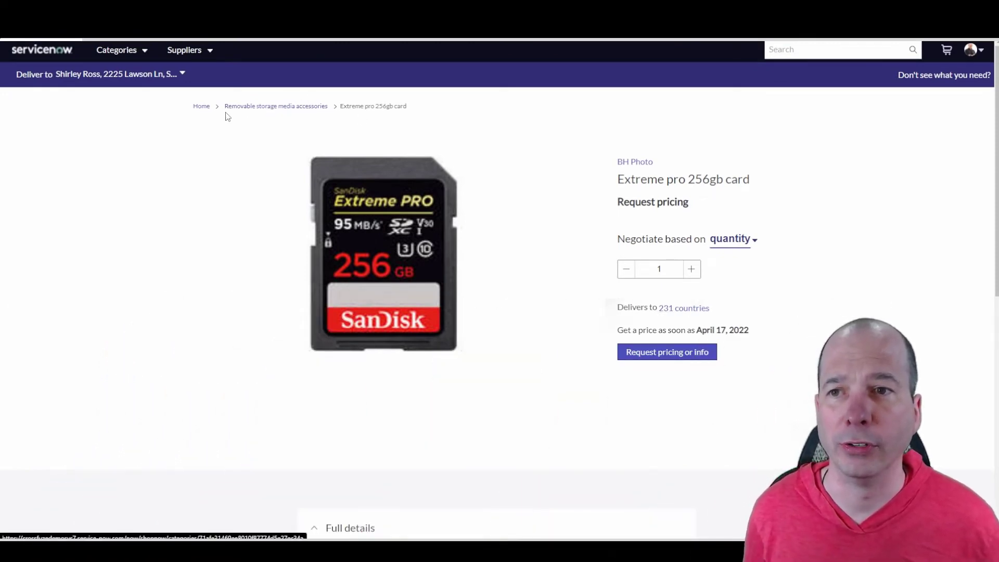
# - Return to the Shopping Hub home page via the Home breadcrumb and begin a product search for 'pdf'
pyautogui.click(202, 106)
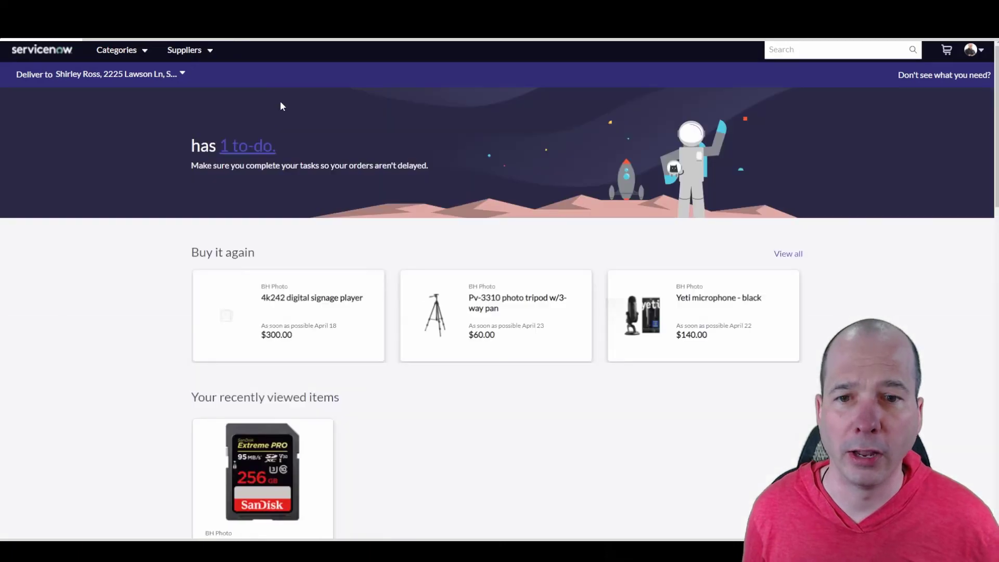
pyautogui.scroll(-6, 337, 179)
pyautogui.scroll(-3, 335, 178)
pyautogui.scroll(10, 375, 241)
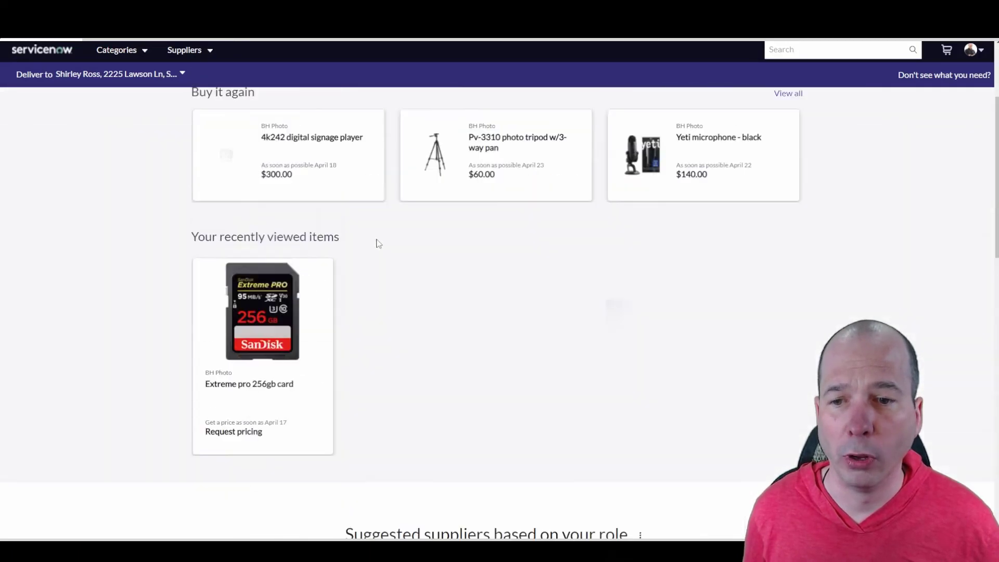
pyautogui.click(787, 50)
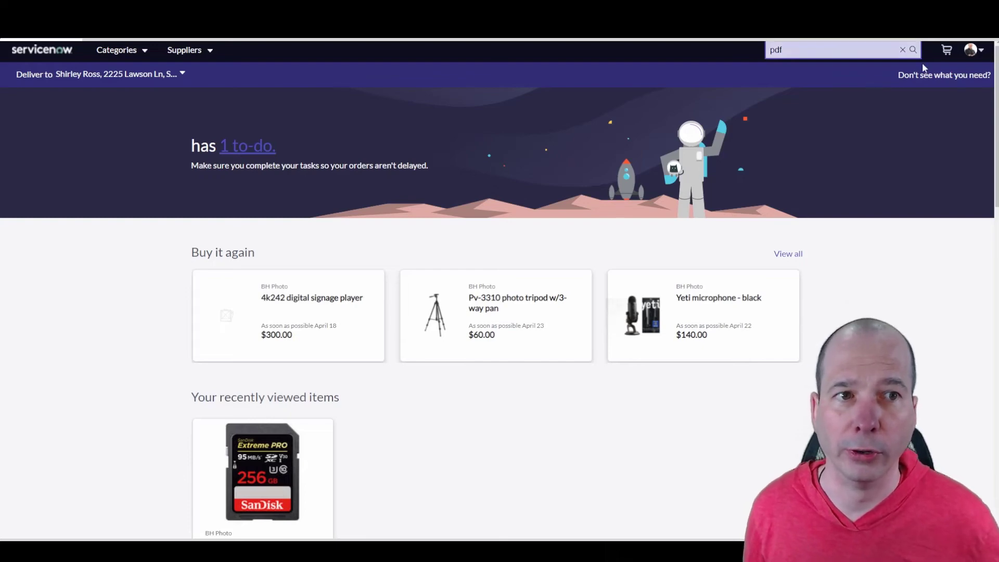
# - Search for pdf, open BrightCarbon's Interactive PDFs service and enter a $10,000.00 budget
pyautogui.click(913, 49)
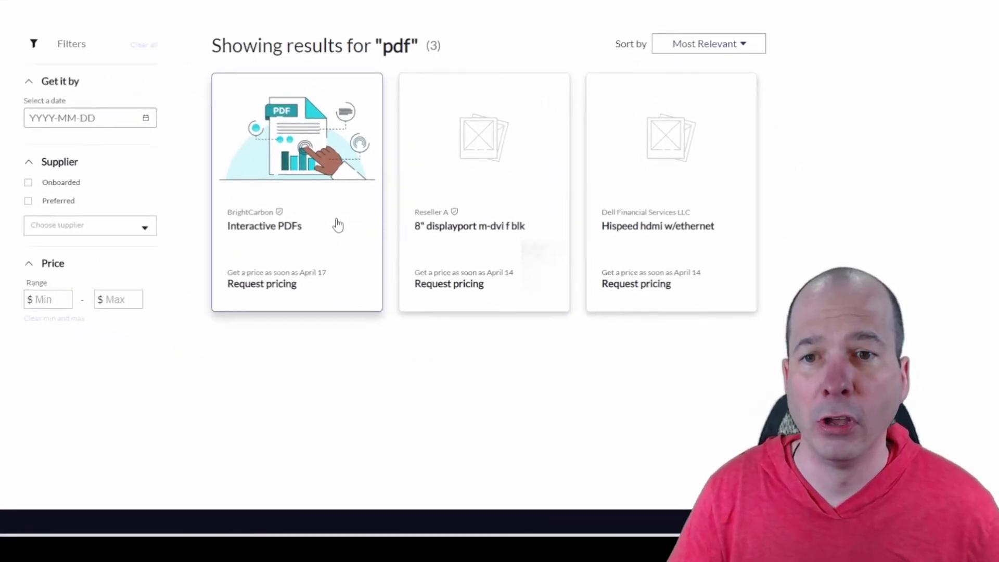
pyautogui.click(337, 224)
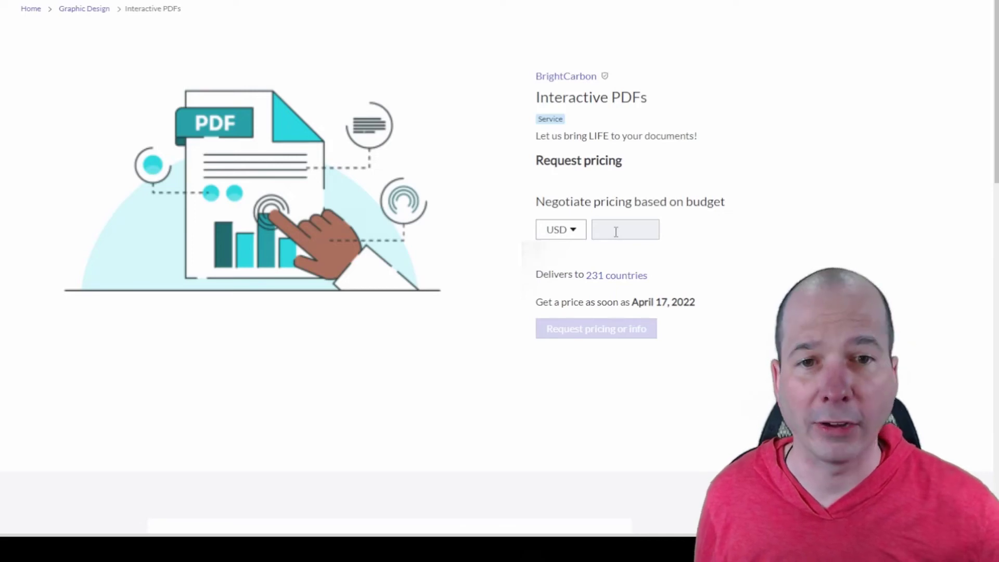
pyautogui.click(600, 223)
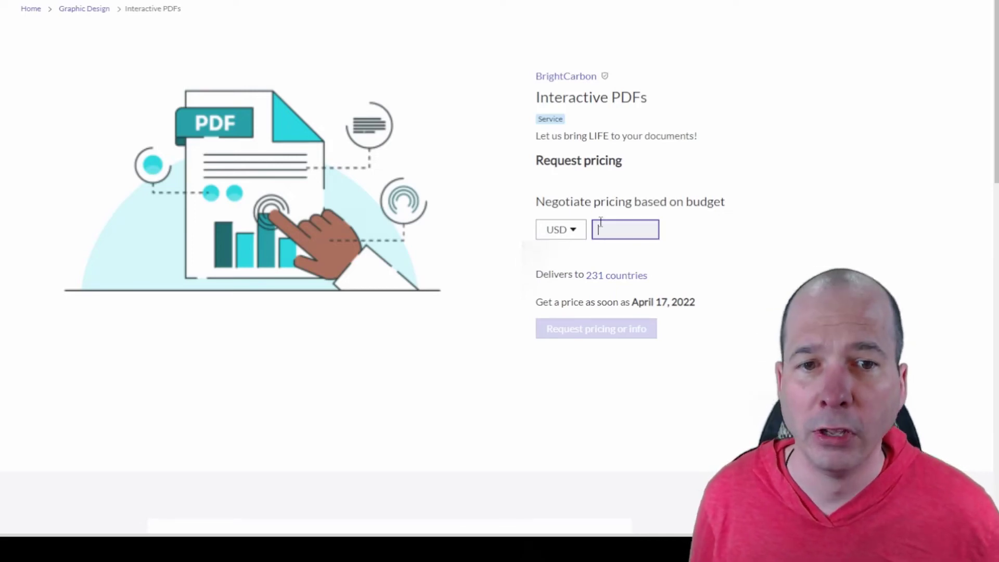
pyautogui.write('10,00')
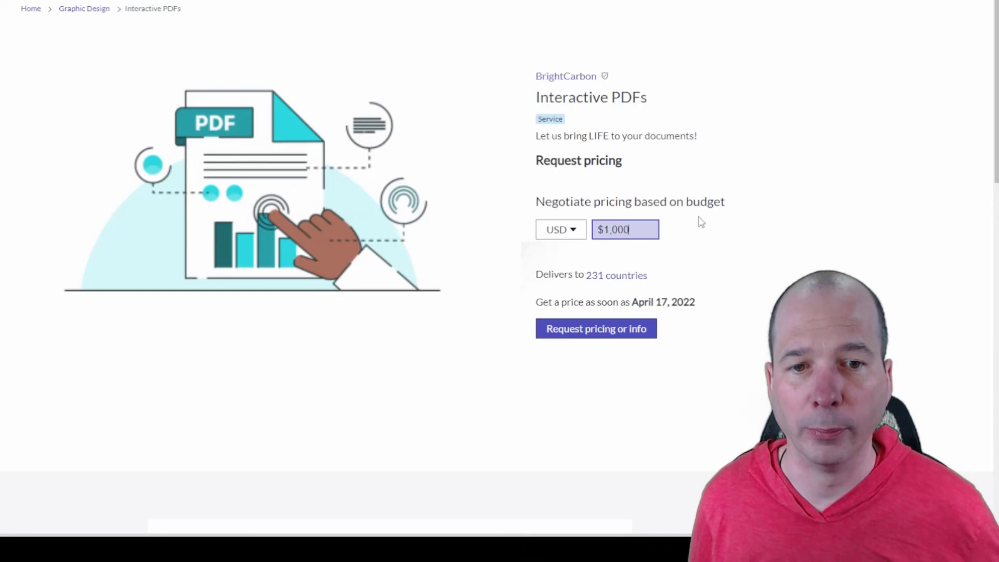
pyautogui.write('0')
pyautogui.click(787, 259)
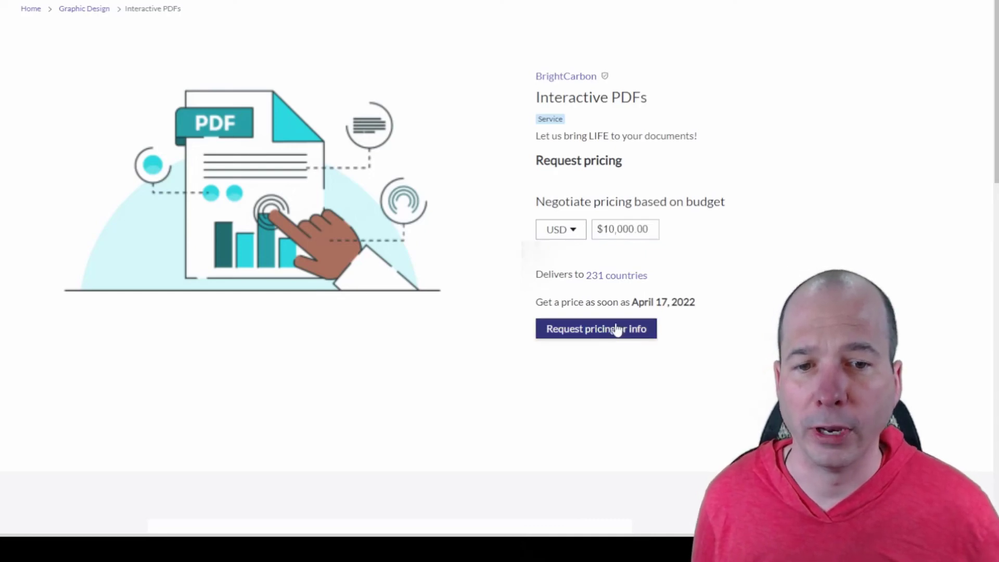
# - Open the Request pricing or info panel for Interactive PDFs with the $10,000.00 budget
pyautogui.click(594, 331)
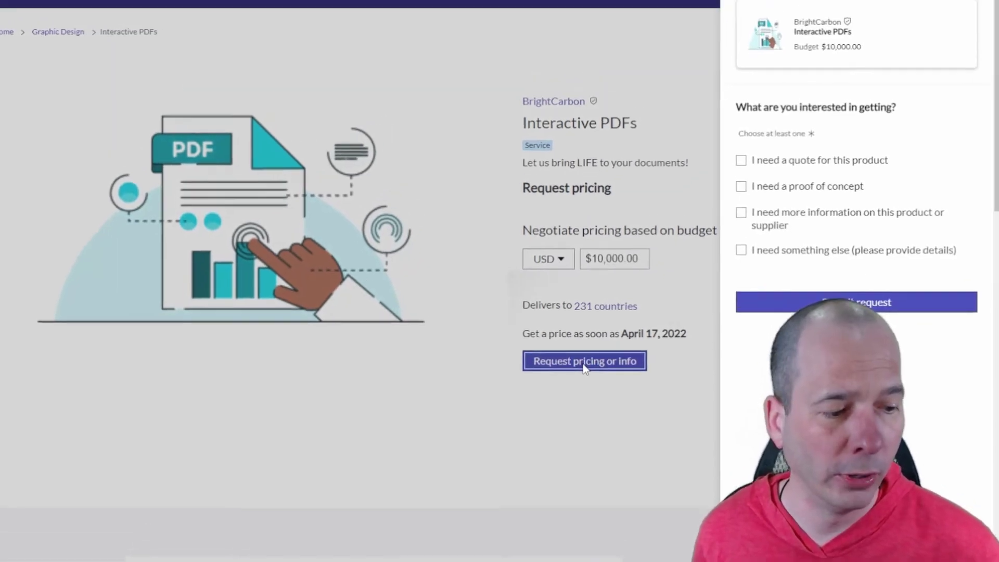